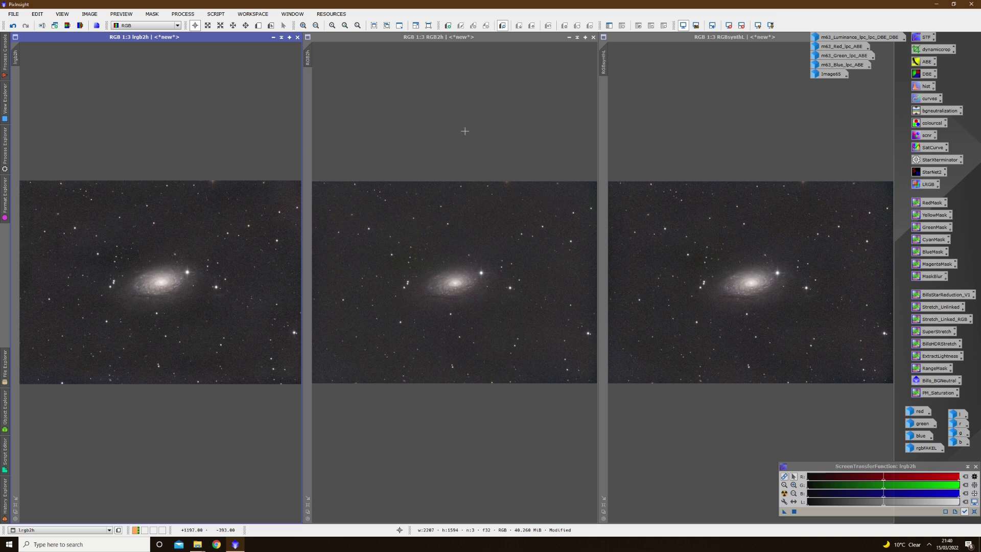
# - Compare the full frames of the lrgb2h, RGB2h and RGBsynthL images side by side, down to 1:4 scale
pyautogui.click(739, 114)
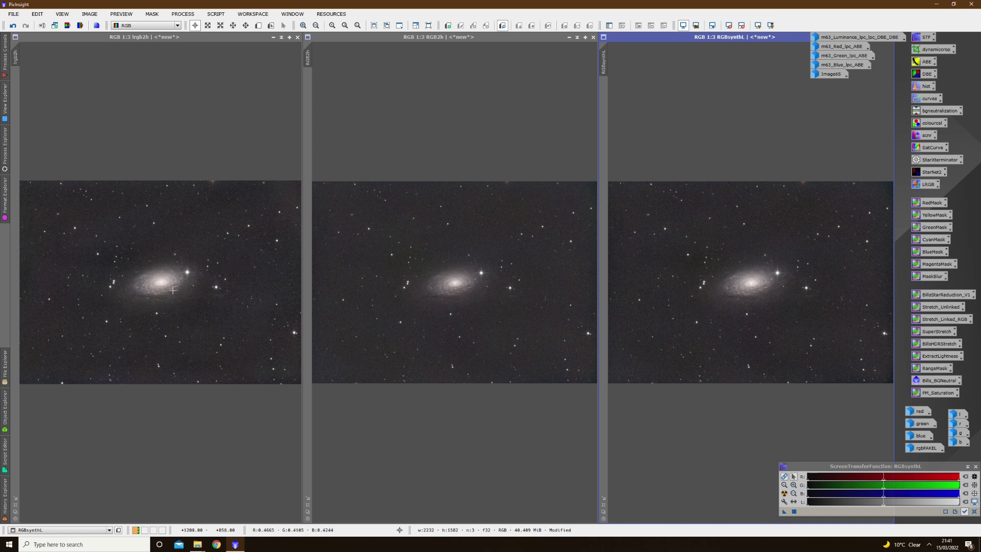
pyautogui.click(173, 289)
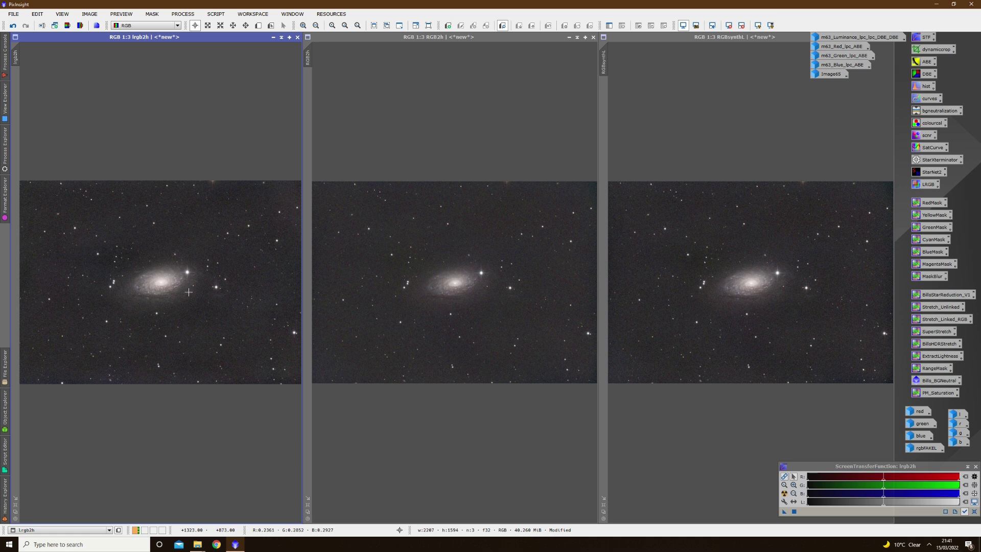
pyautogui.click(400, 136)
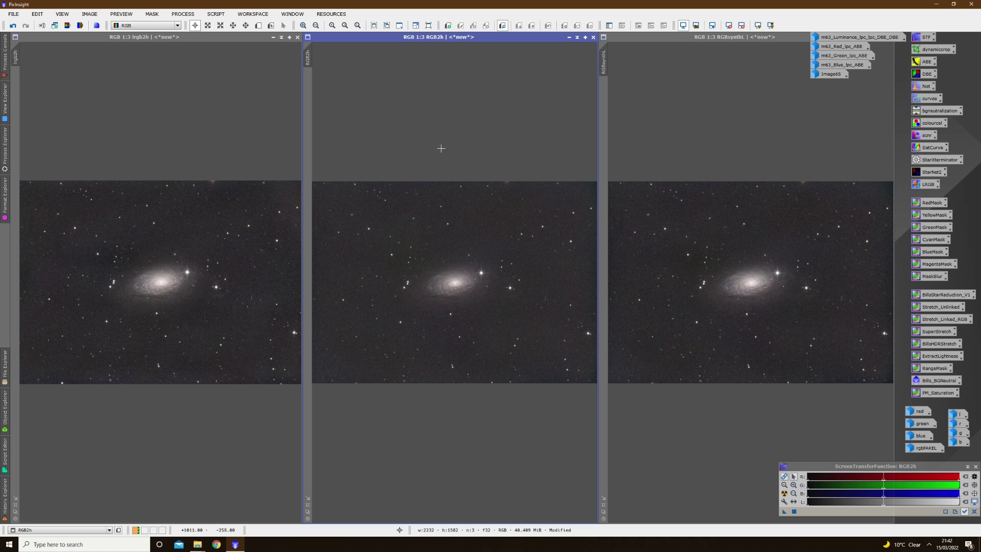
pyautogui.click(702, 132)
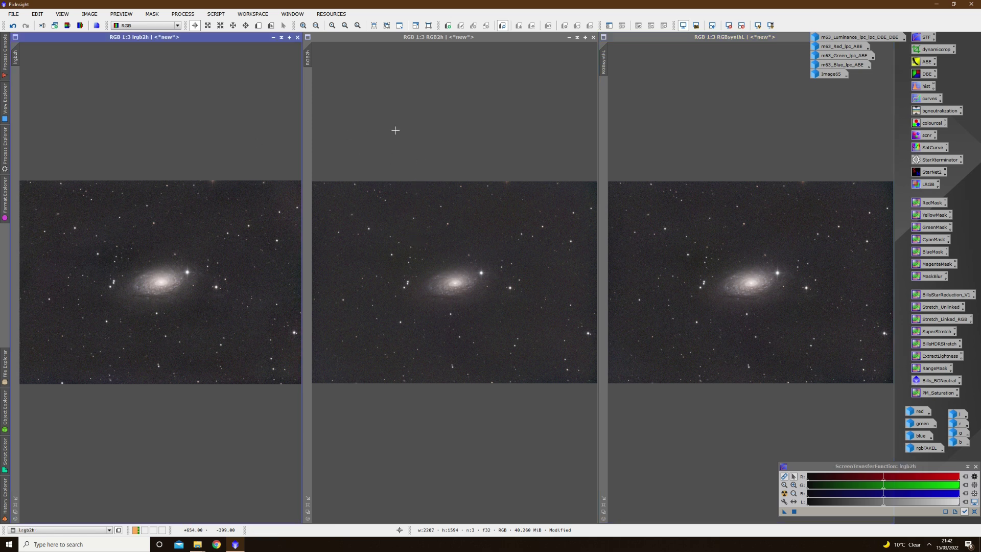
pyautogui.click(435, 143)
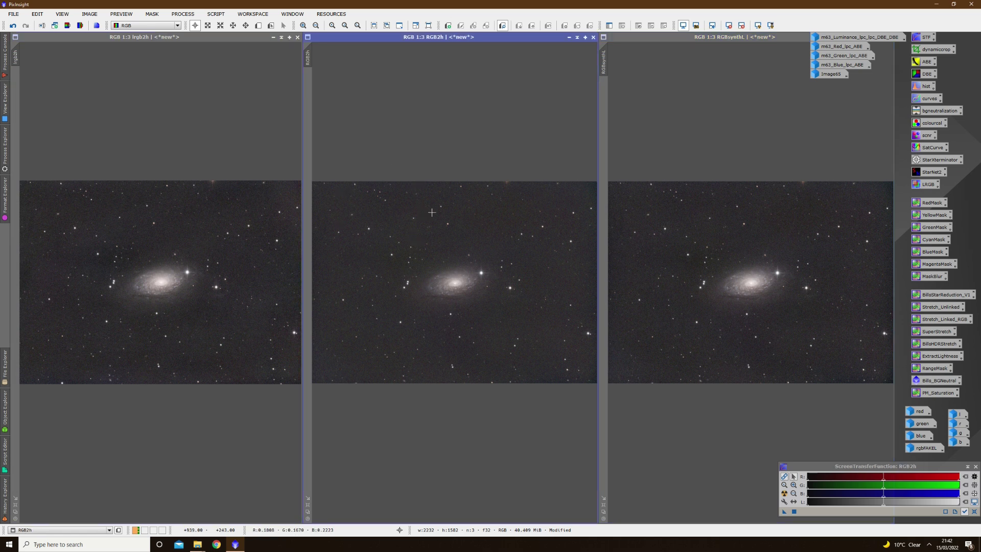
pyautogui.scroll(-1, 441, 221)
pyautogui.click(245, 264)
pyautogui.scroll(-1, 246, 264)
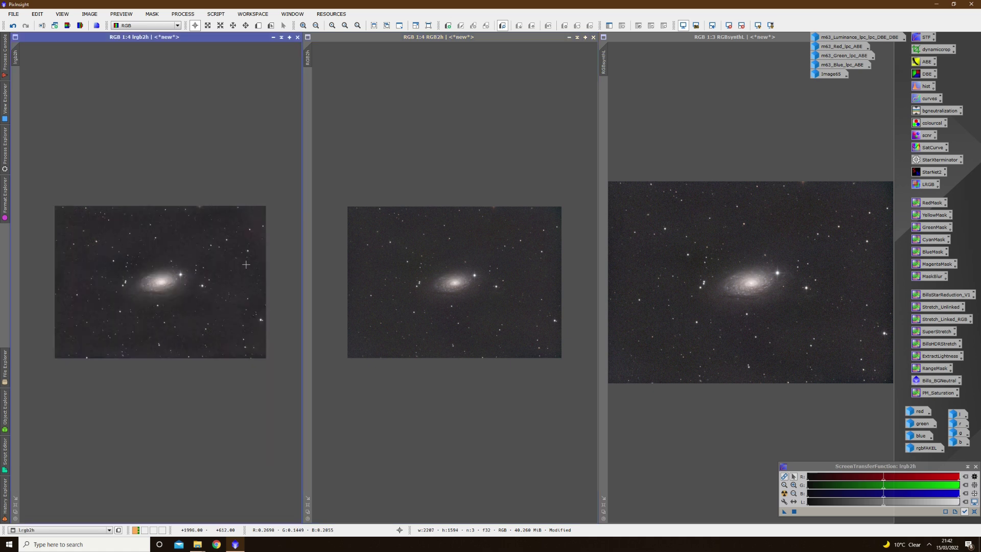
pyautogui.click(668, 251)
pyautogui.scroll(-1, 667, 251)
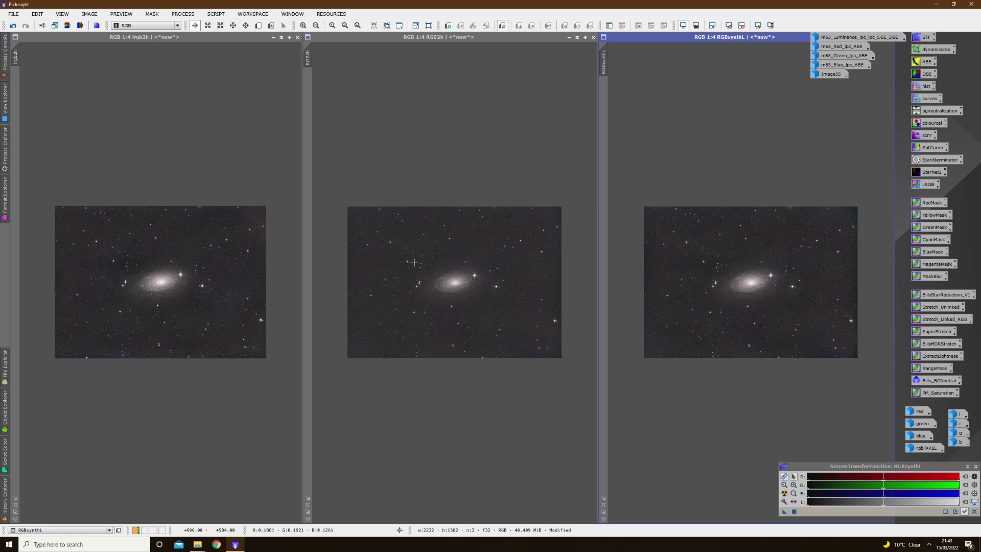
# - Compare the galaxy and background in all three images again at 1:3 scale
pyautogui.click(216, 184)
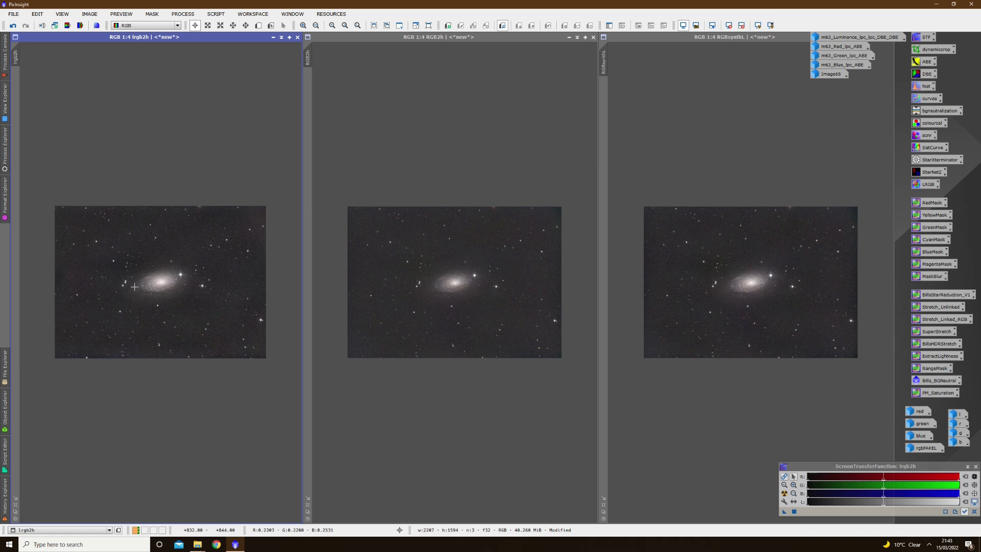
pyautogui.scroll(1, 127, 273)
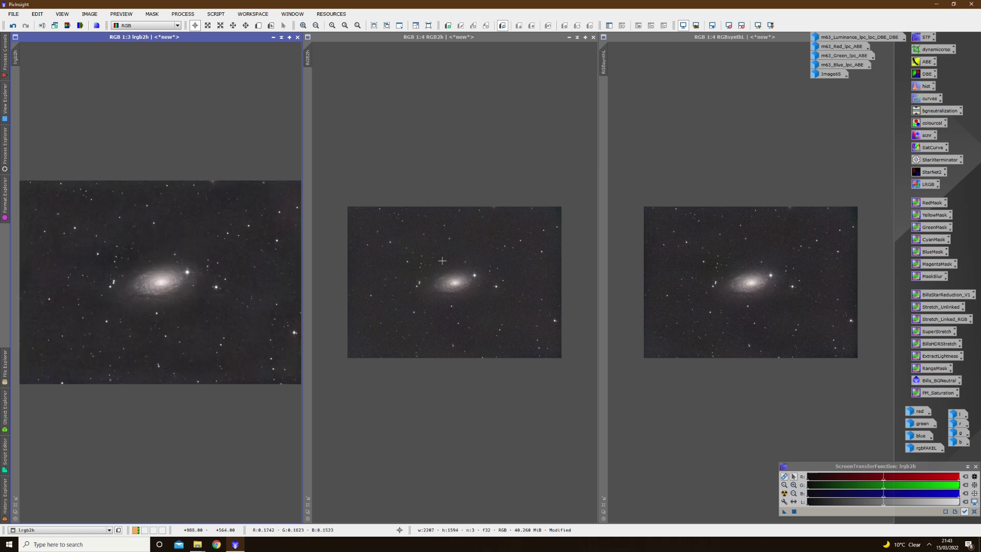
pyautogui.click(442, 260)
pyautogui.scroll(1, 442, 261)
pyautogui.click(707, 259)
pyautogui.scroll(1, 707, 259)
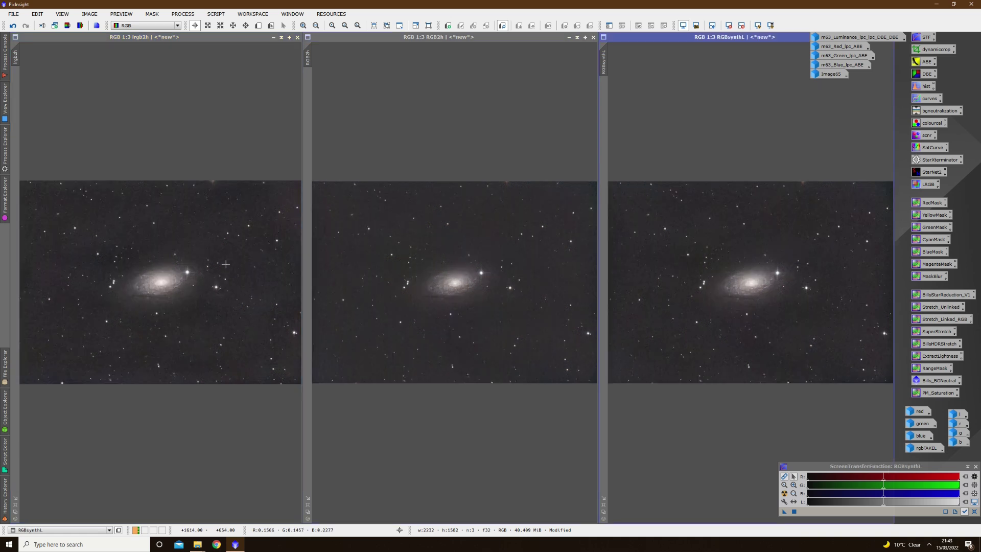
# - Examine the galaxy detail and noise in the three images at 1:1, checking against the 1:2 view
pyautogui.click(165, 167)
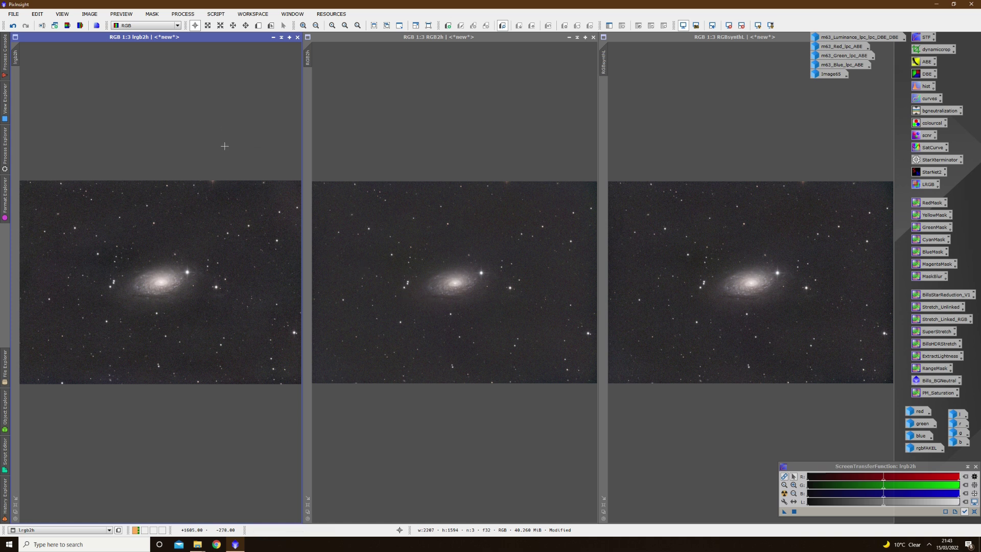
pyautogui.scroll(2, 210, 236)
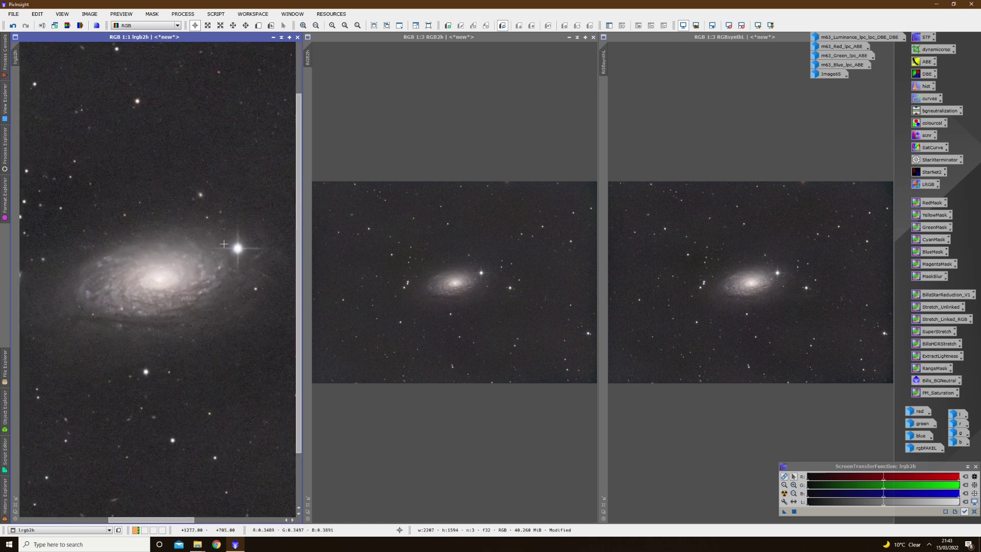
pyautogui.scroll(2, 451, 246)
pyautogui.scroll(2, 751, 283)
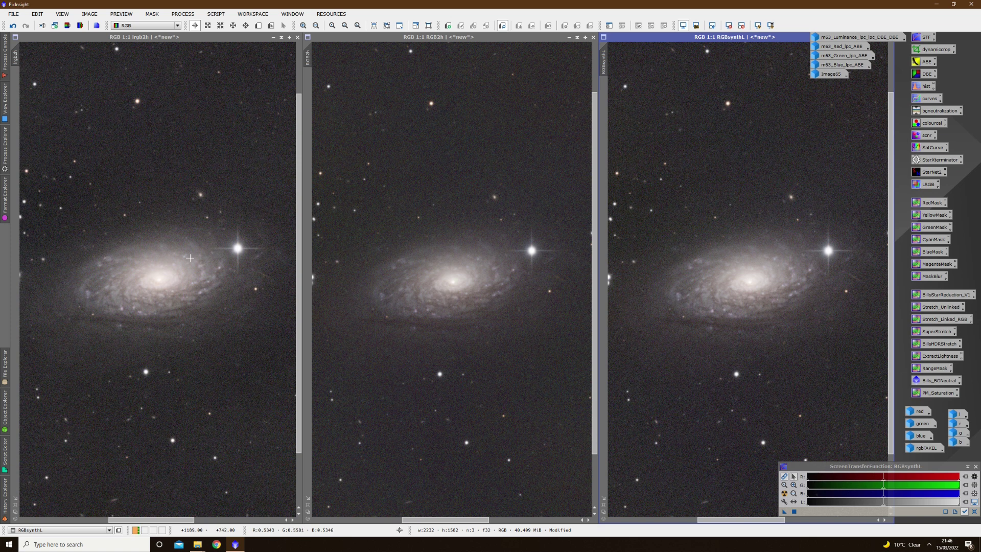
pyautogui.scroll(-1, 189, 258)
pyautogui.scroll(-1, 459, 272)
pyautogui.scroll(-1, 717, 273)
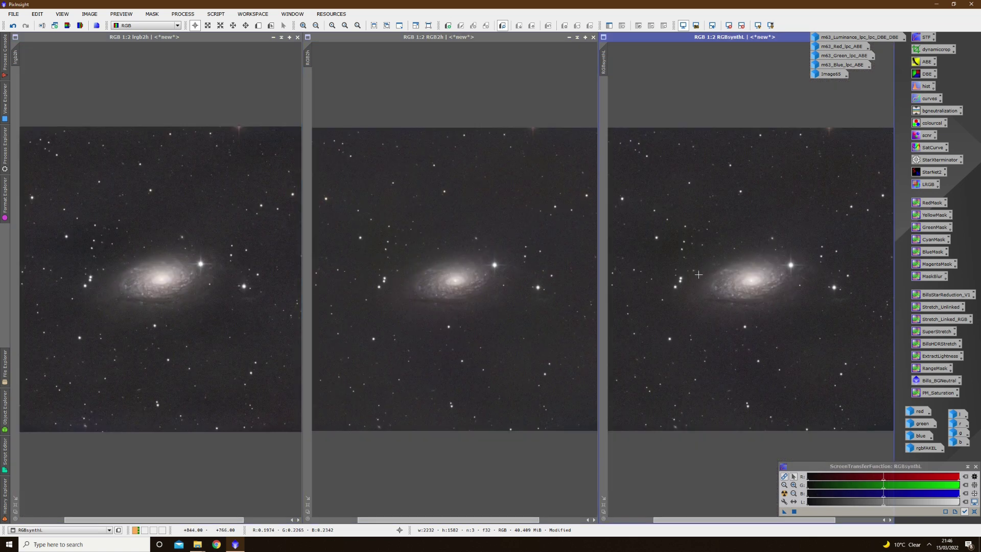
pyautogui.scroll(1, 700, 274)
pyautogui.scroll(1, 455, 276)
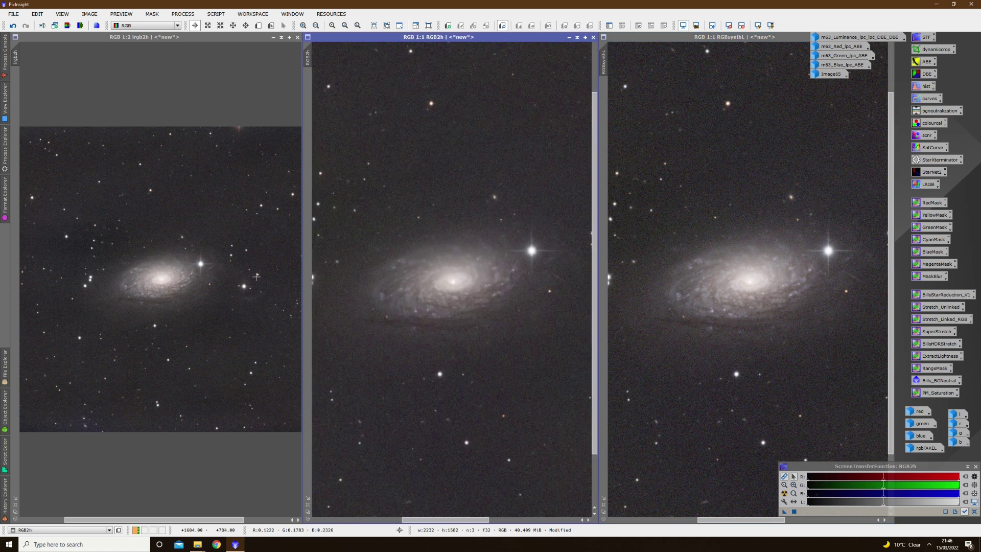
pyautogui.scroll(1, 286, 276)
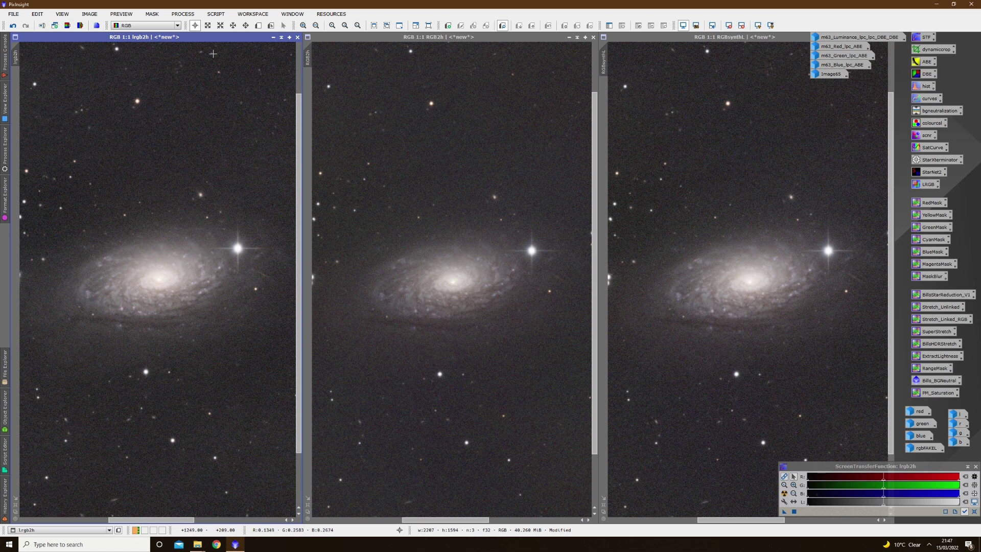
pyautogui.click(216, 14)
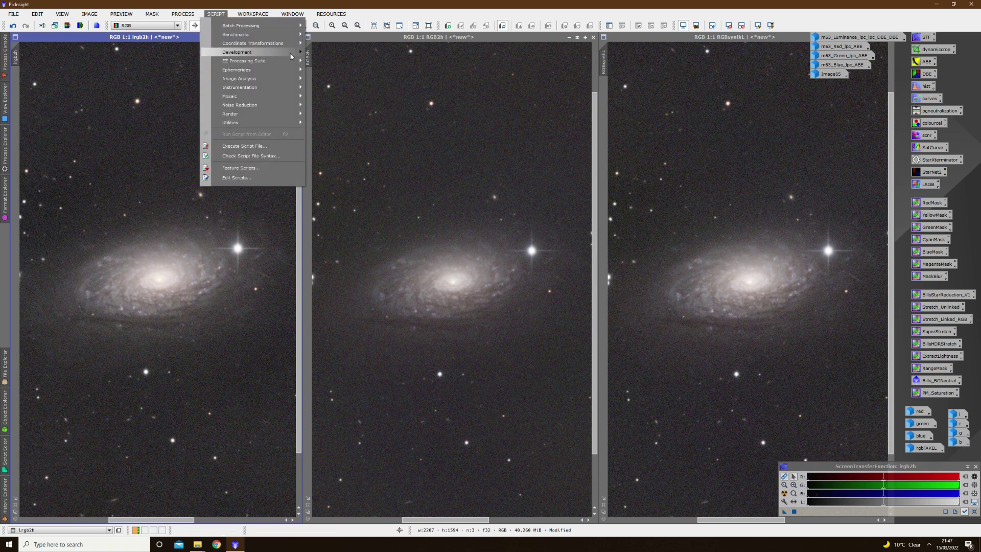
pyautogui.moveTo(291, 60)
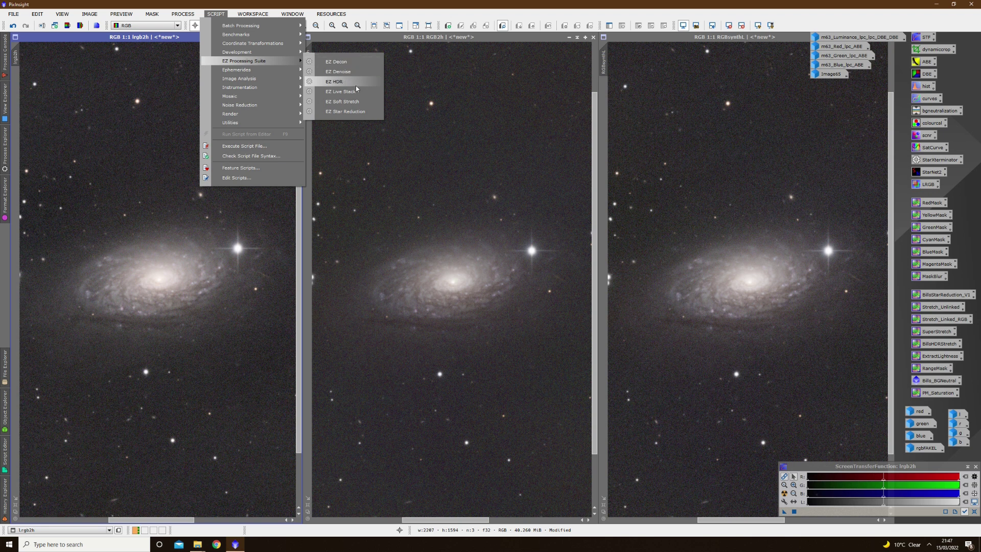
pyautogui.click(183, 251)
# - Apply a ScreenTransferFunction auto stretch to the lrgb2h, RGB2h and RGBsynthL images, with all three shown at 1:3
pyautogui.scroll(-2, 183, 251)
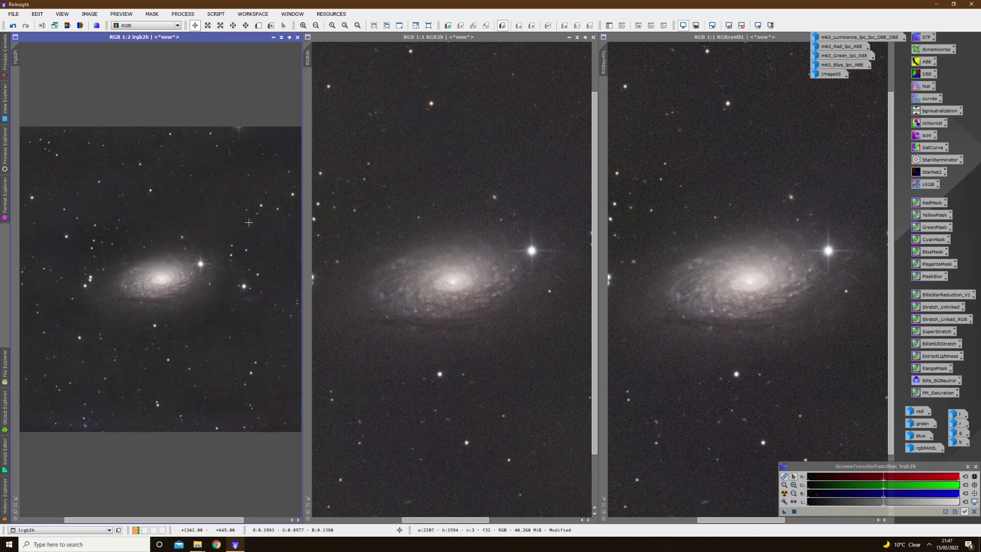
pyautogui.scroll(-1, 411, 226)
pyautogui.scroll(-1, 410, 226)
pyautogui.scroll(-2, 691, 227)
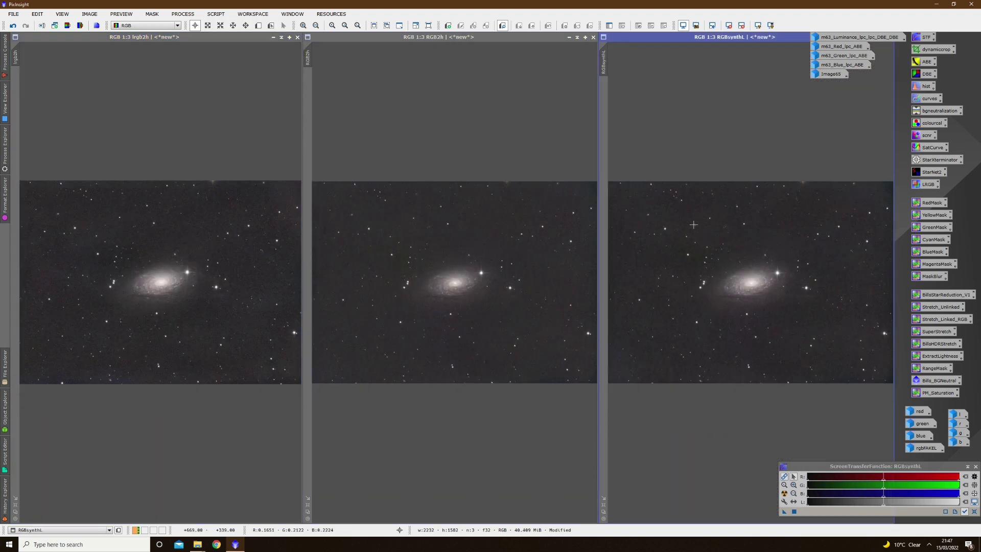
pyautogui.click(220, 254)
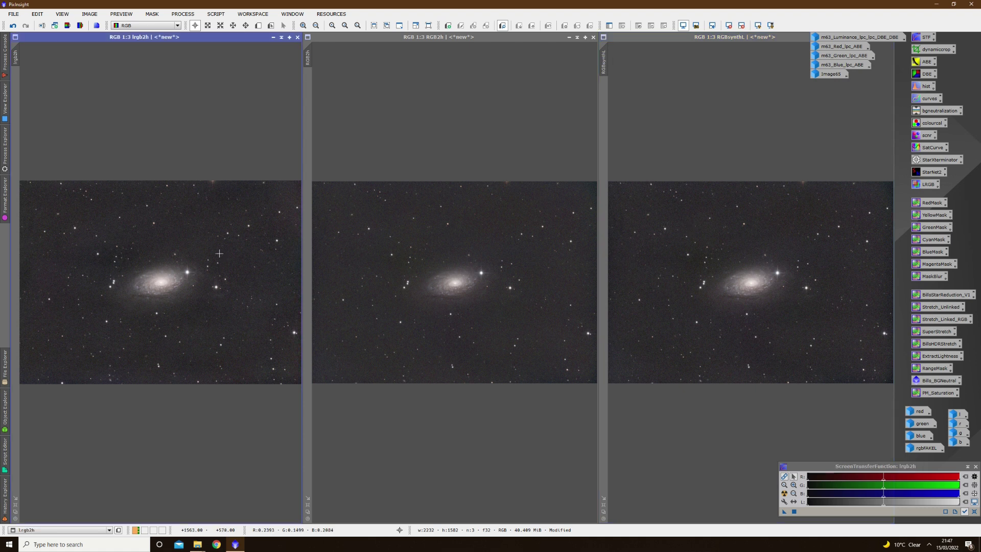
pyautogui.click(784, 493)
pyautogui.click(482, 294)
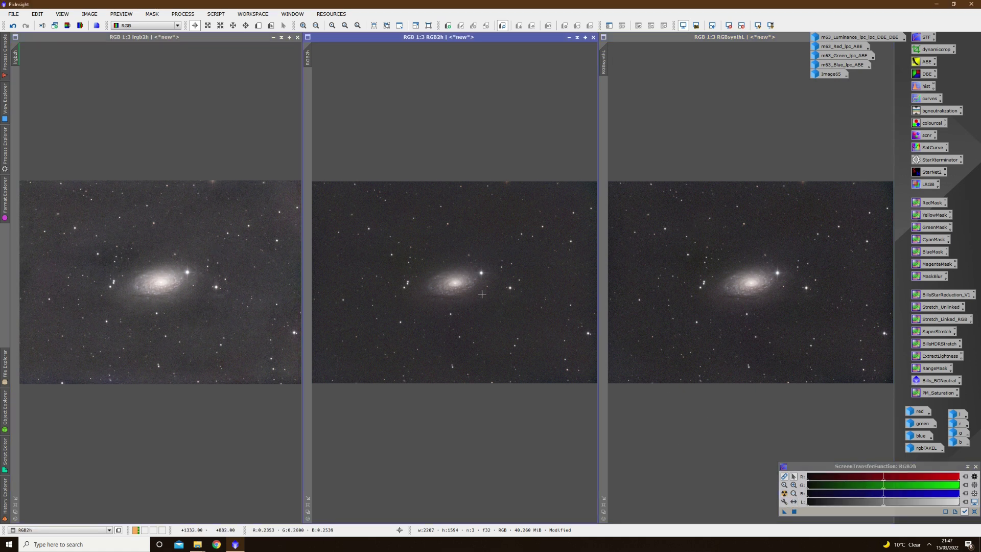
pyautogui.click(784, 493)
pyautogui.click(791, 398)
pyautogui.click(785, 493)
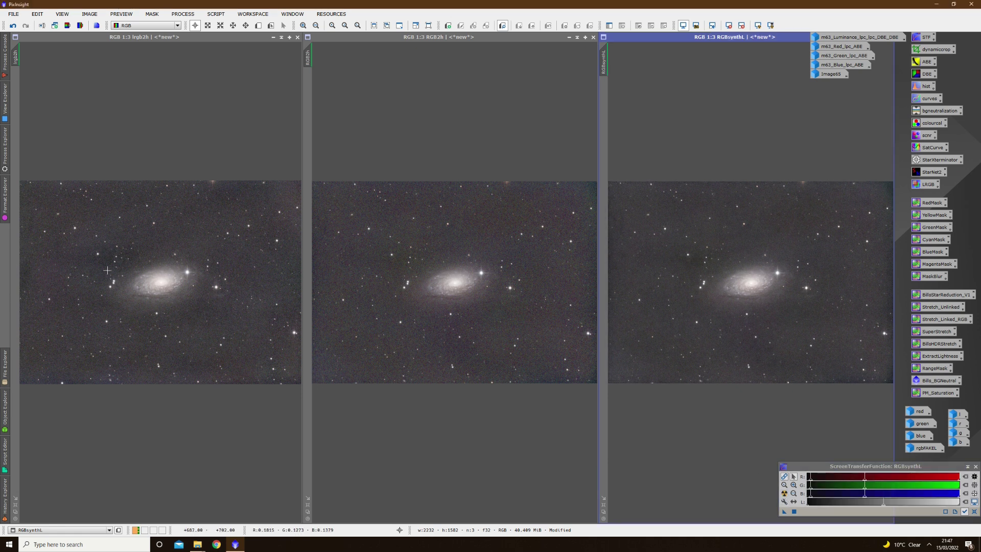
# - Compare the noise and galaxy core of the three stretched images at 1:1 and 2:1
pyautogui.scroll(3, 112, 270)
pyautogui.scroll(-1, 112, 270)
pyautogui.click(410, 271)
pyautogui.scroll(1, 409, 272)
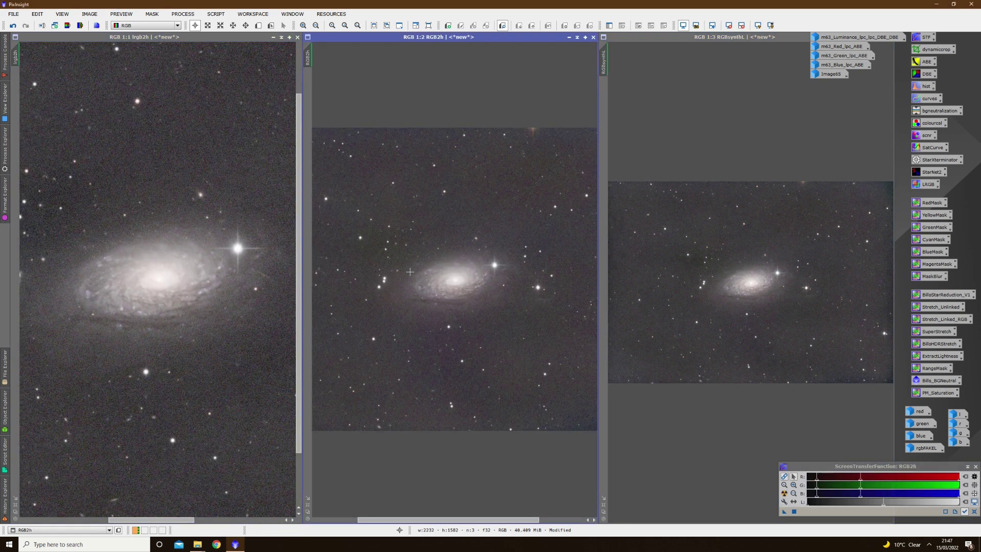
pyautogui.scroll(1, 410, 271)
pyautogui.click(724, 269)
pyautogui.scroll(2, 724, 269)
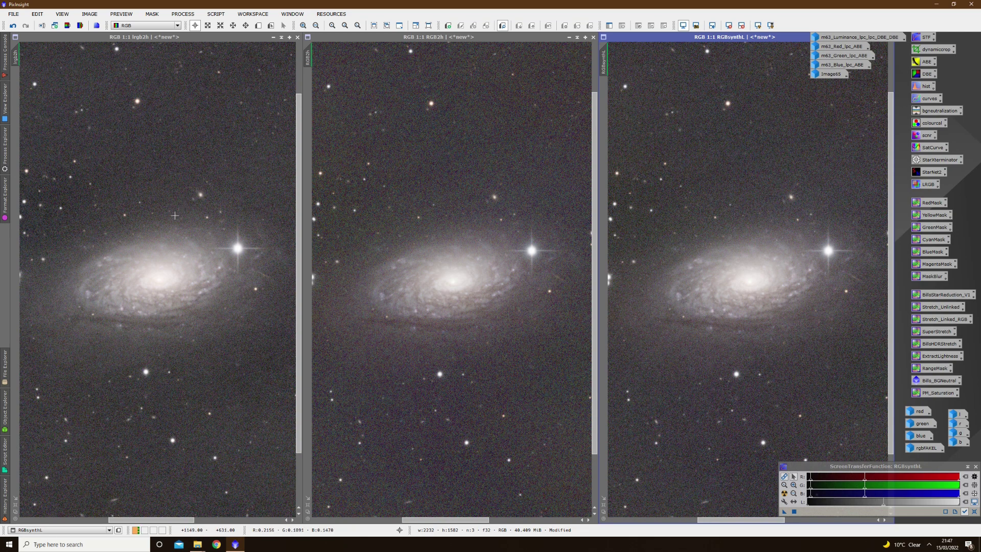
pyautogui.scroll(1, 159, 230)
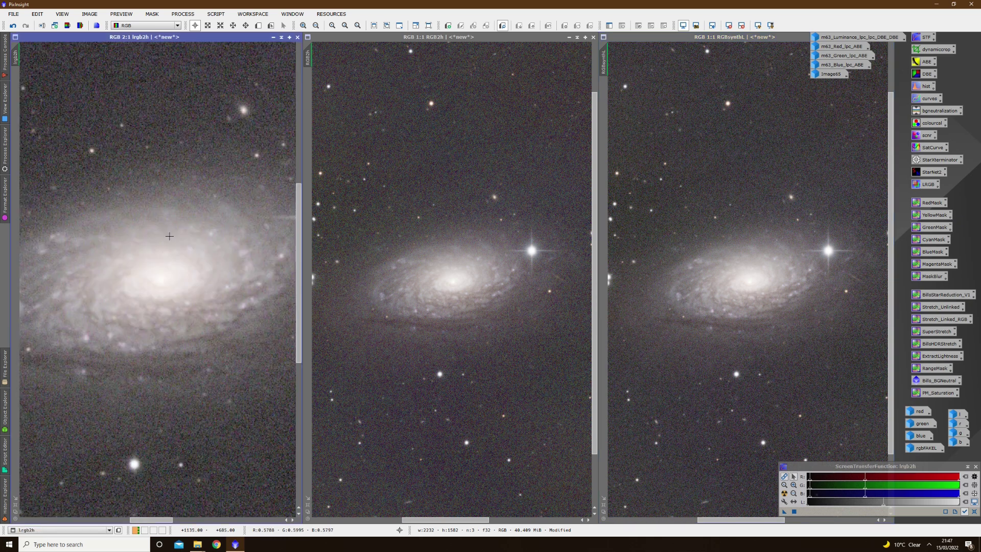
pyautogui.scroll(1, 363, 233)
pyautogui.scroll(1, 685, 201)
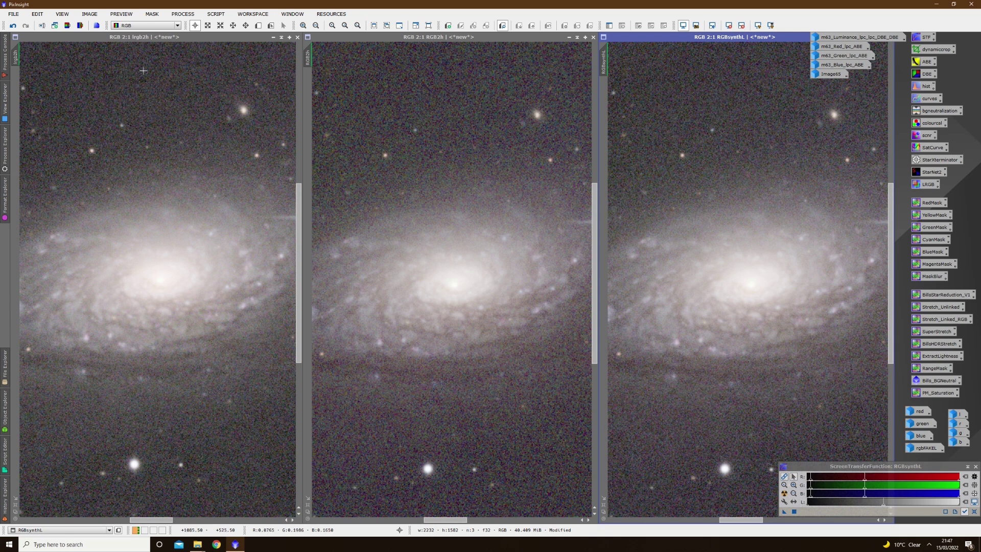
# - Compare the full-frame background of the three stretched images at 1:3 scale
pyautogui.scroll(-2, 156, 100)
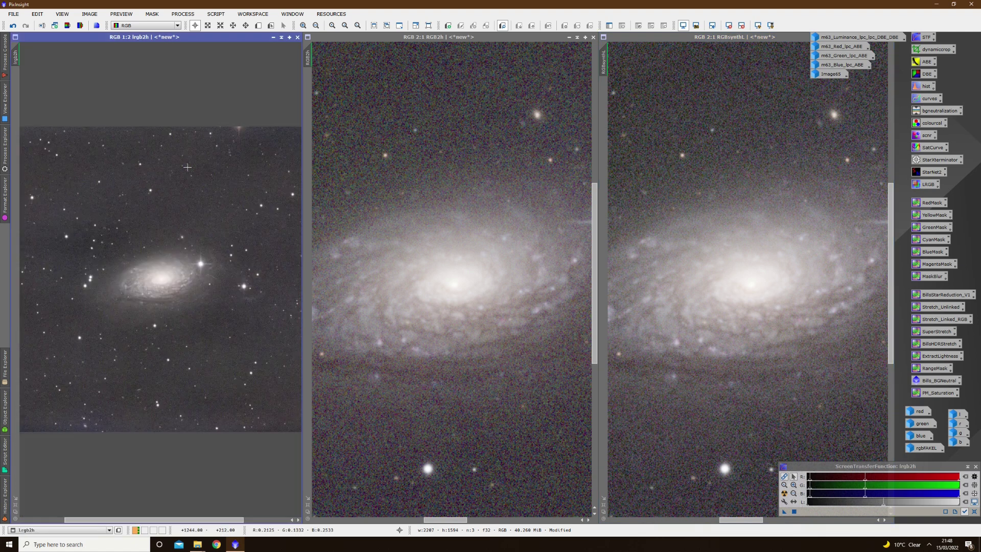
pyautogui.scroll(-1, 188, 170)
pyautogui.scroll(-1, 188, 172)
pyautogui.scroll(1, 210, 182)
pyautogui.scroll(-1, 430, 227)
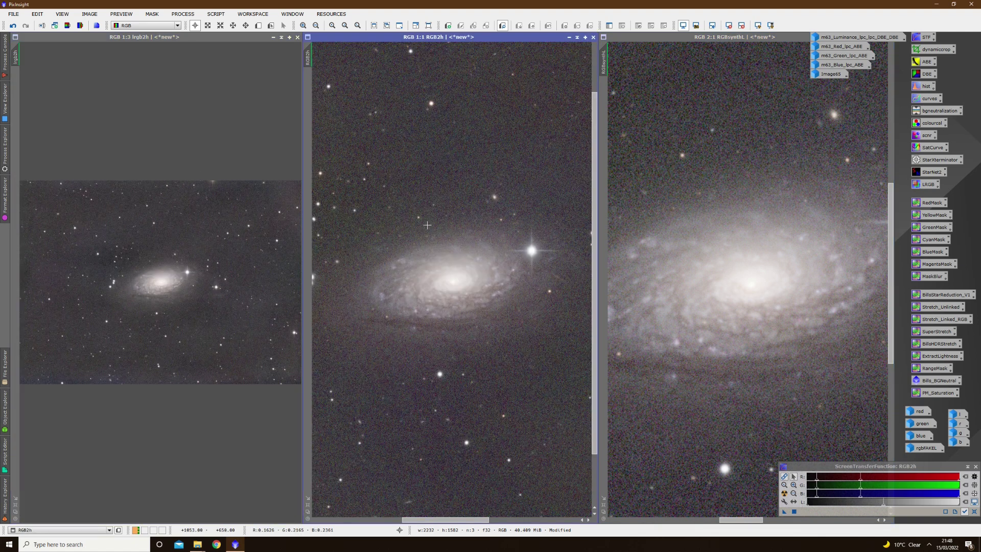
pyautogui.scroll(-2, 429, 227)
pyautogui.scroll(-4, 708, 242)
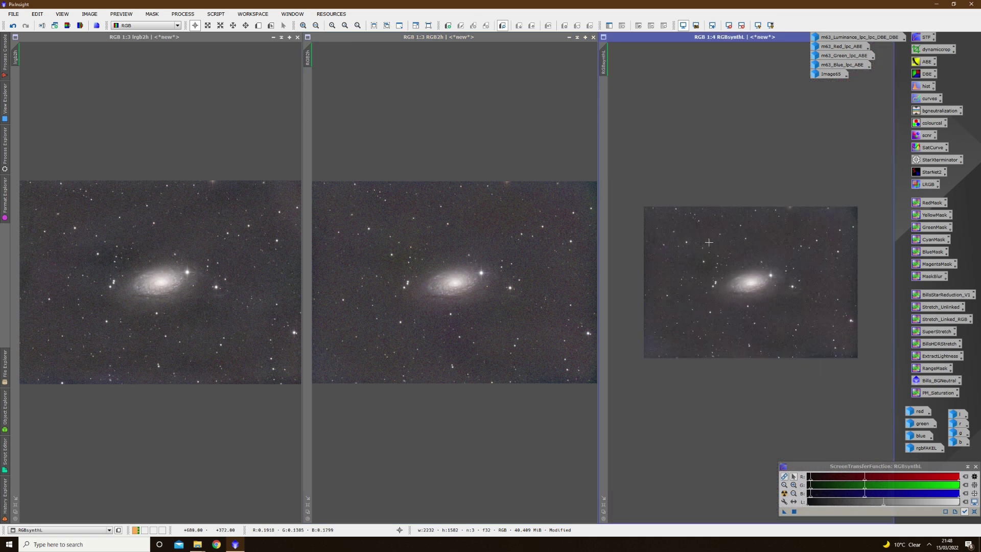
pyautogui.scroll(1, 708, 243)
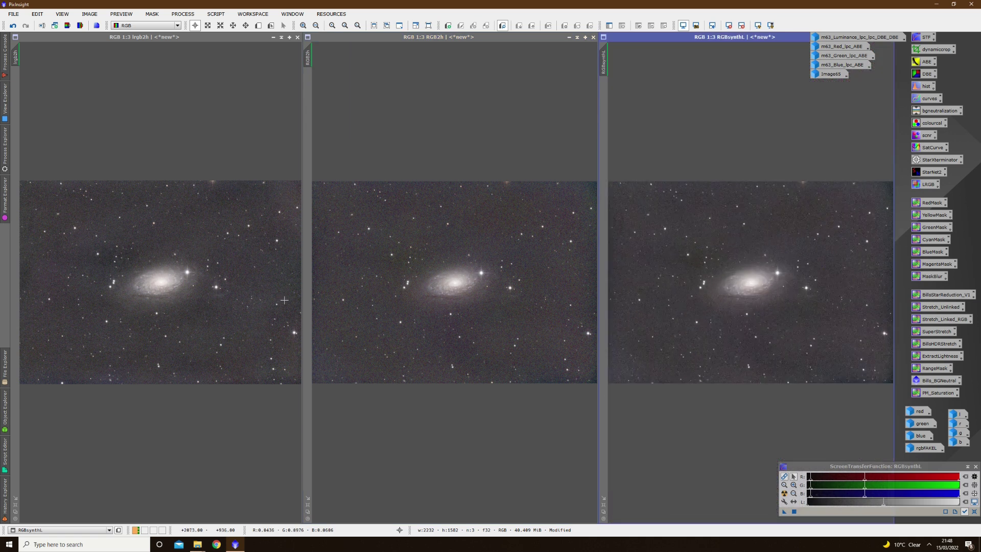
# - Examine the galaxy's faint outer halo and the sky below it in all three stretched images at 1:1
pyautogui.click(199, 310)
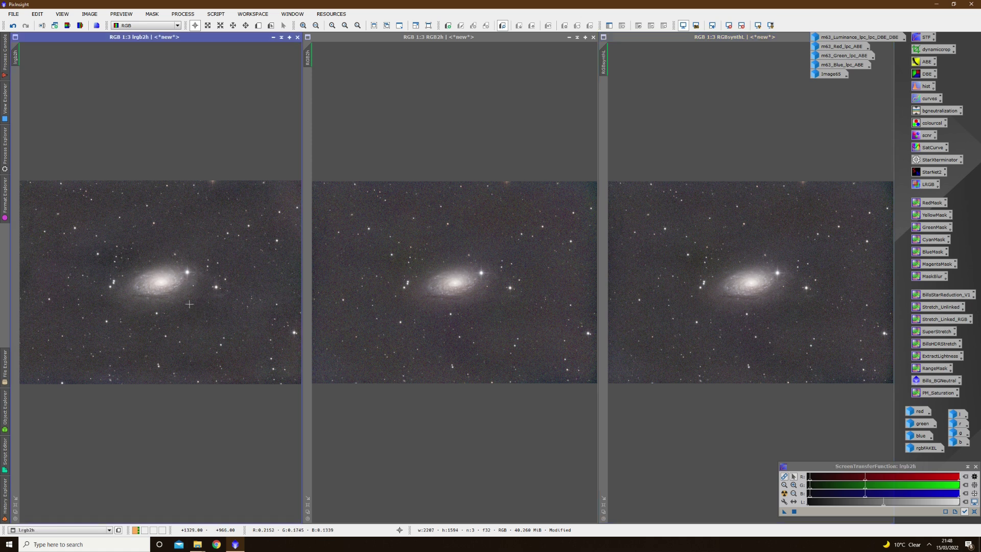
pyautogui.scroll(2, 201, 303)
pyautogui.click(461, 270)
pyautogui.scroll(2, 461, 269)
pyautogui.click(708, 274)
pyautogui.scroll(2, 707, 273)
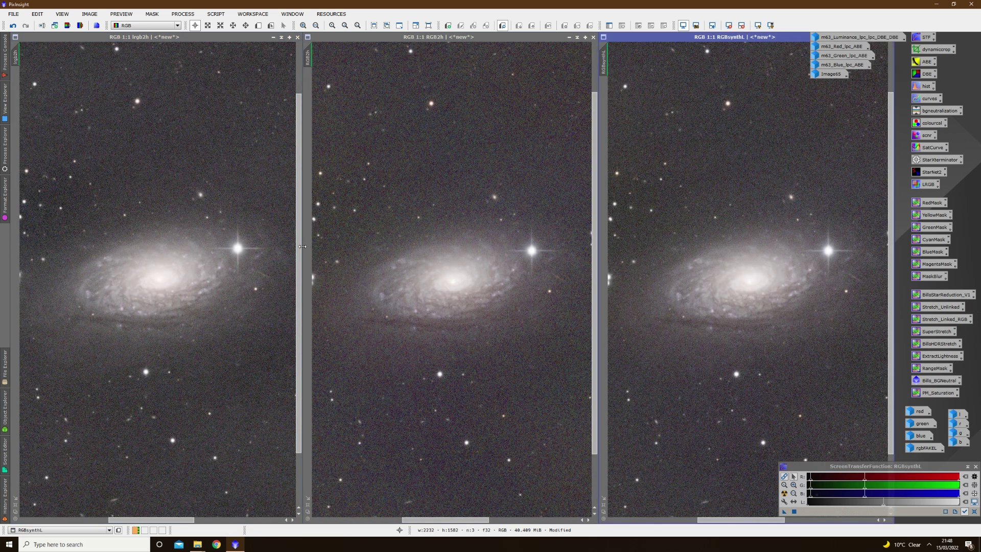
pyautogui.moveTo(298, 247); pyautogui.dragTo(296, 375)
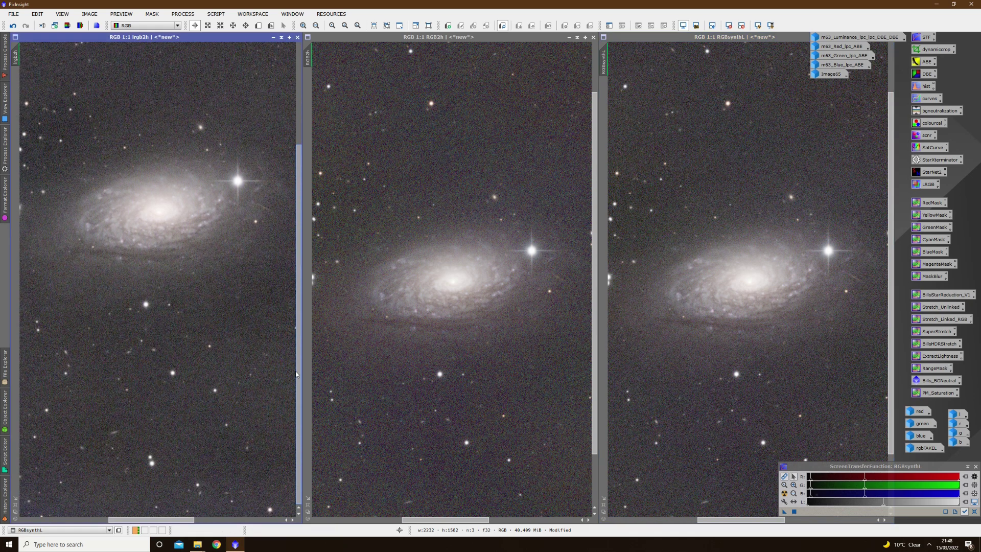
pyautogui.moveTo(597, 253); pyautogui.dragTo(596, 303)
pyautogui.moveTo(890, 230); pyautogui.dragTo(890, 278)
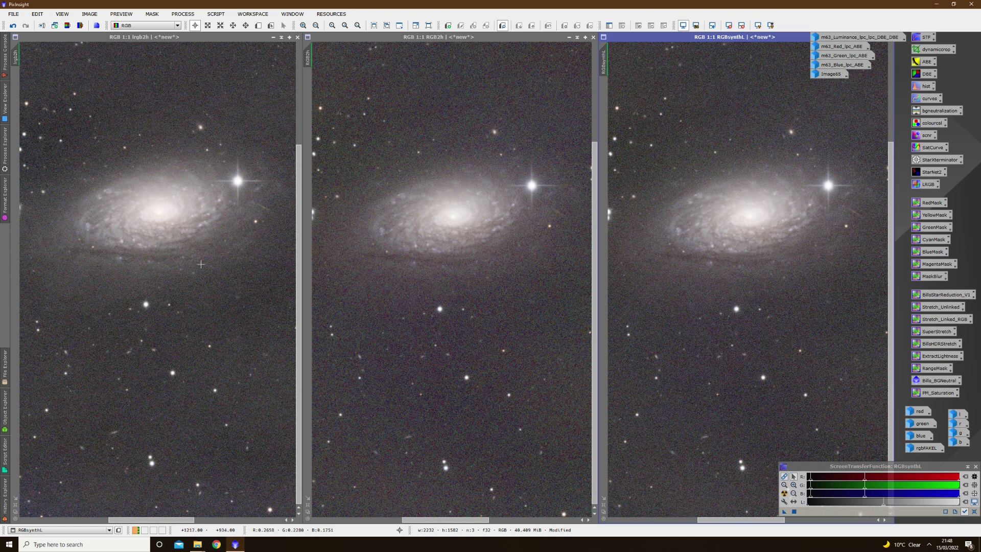
# - Return the lrgb2h, RGB2h and RGBsynthL images to 1:3 and compare the stretched full frames
pyautogui.scroll(-2, 194, 264)
pyautogui.click(424, 261)
pyautogui.scroll(-2, 424, 262)
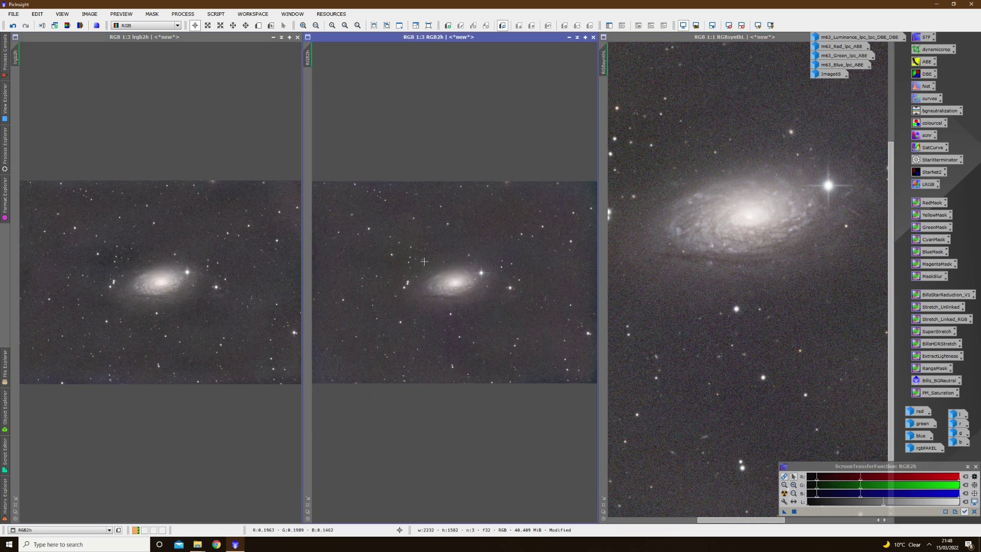
pyautogui.click(744, 267)
pyautogui.scroll(-2, 743, 268)
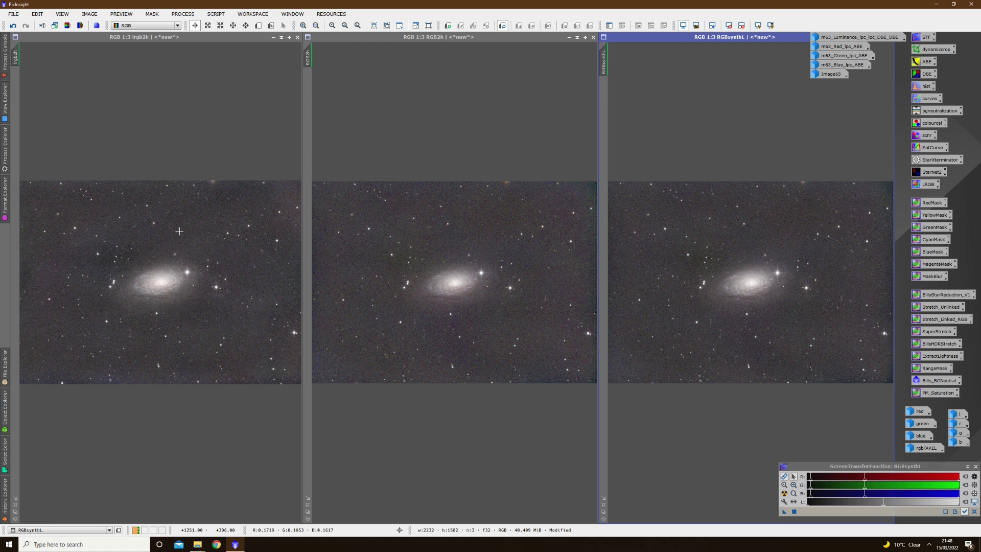
# - Reset the ScreenTransferFunction on the lrgb2h, RGB2h and RGBsynthL images to remove their auto stretch
pyautogui.click(179, 231)
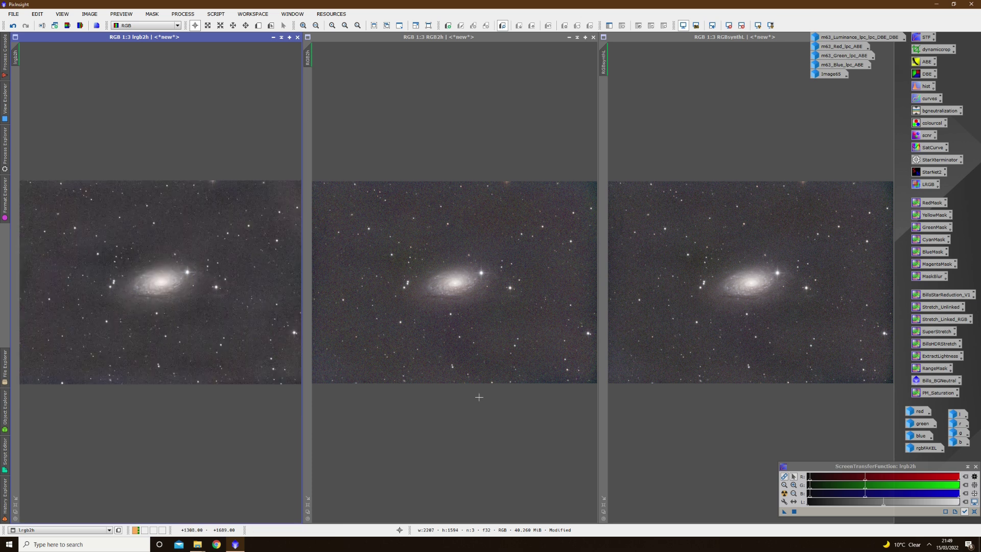
pyautogui.click(973, 512)
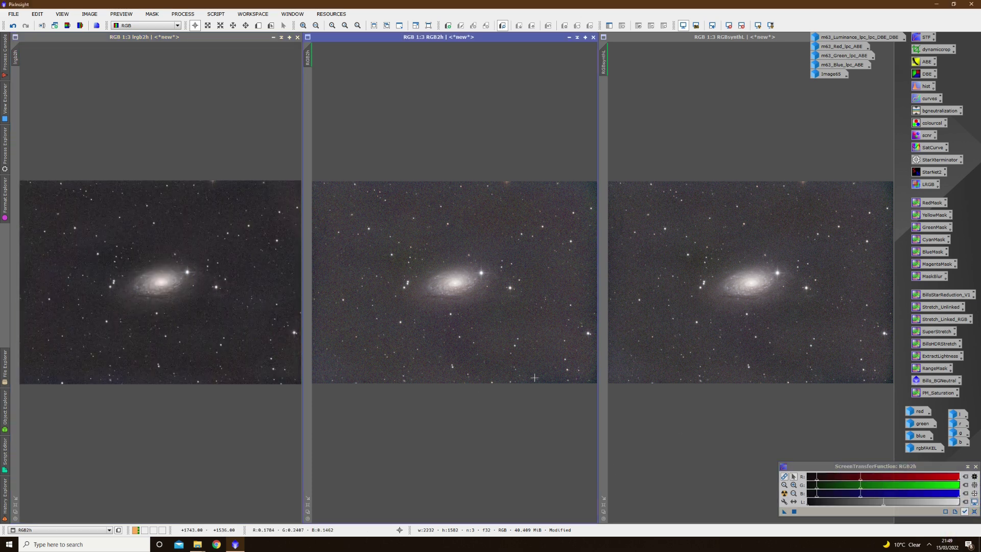
pyautogui.click(974, 511)
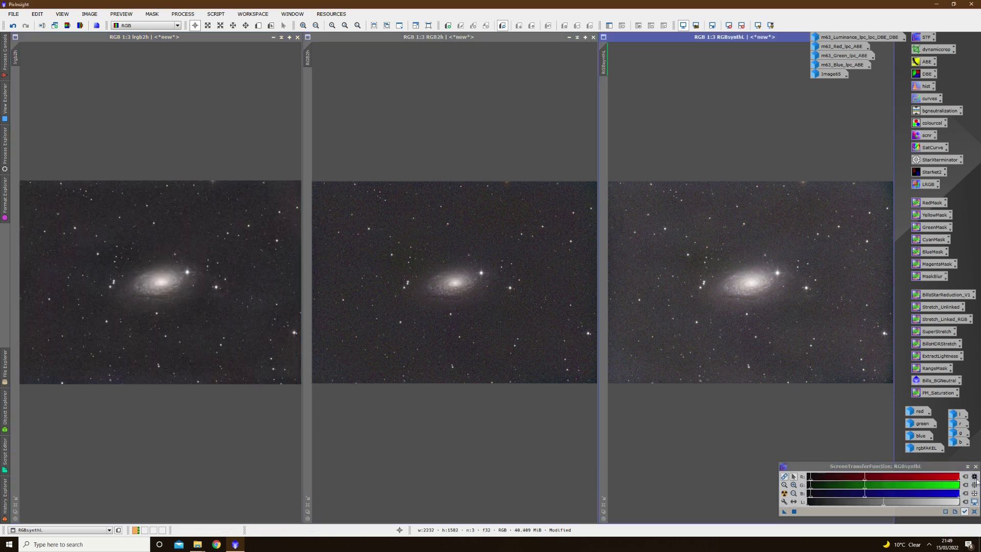
pyautogui.click(974, 512)
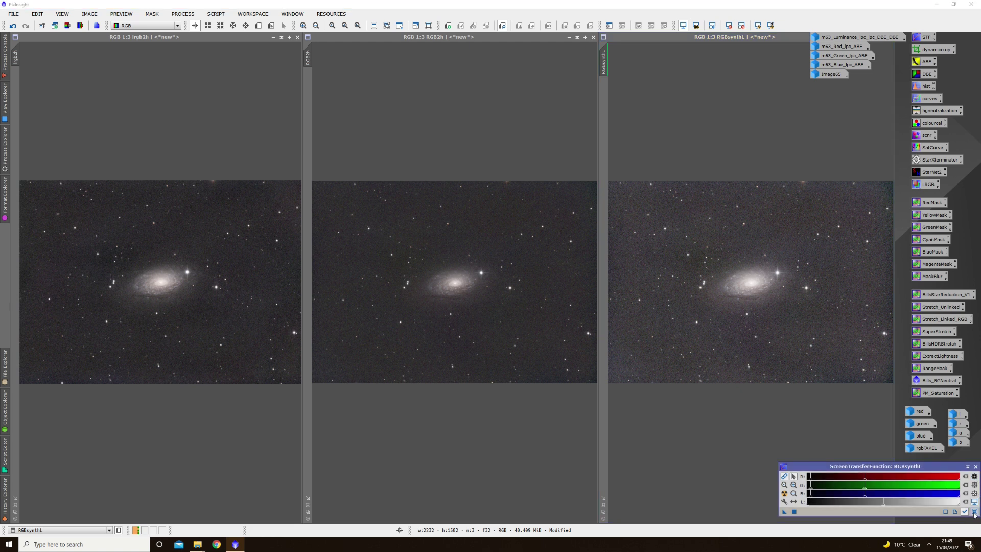
pyautogui.click(974, 512)
# - Compare the galaxy in the lrgb2h, RGB2h and RGBsynthL images at 1:1 without the screen stretch
pyautogui.scroll(2, 223, 301)
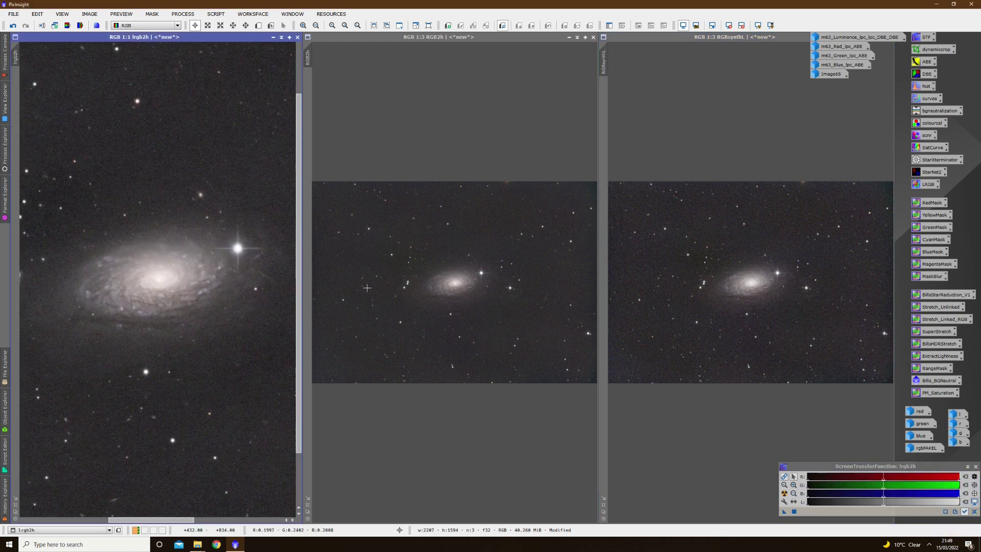
pyautogui.scroll(2, 418, 287)
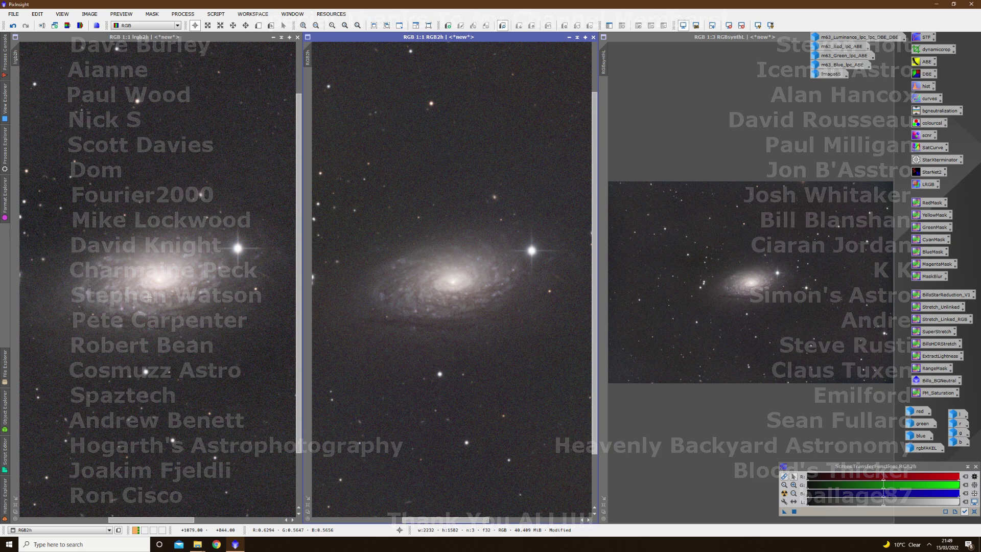
pyautogui.click(698, 259)
pyautogui.hotkey('ctrl', '1')
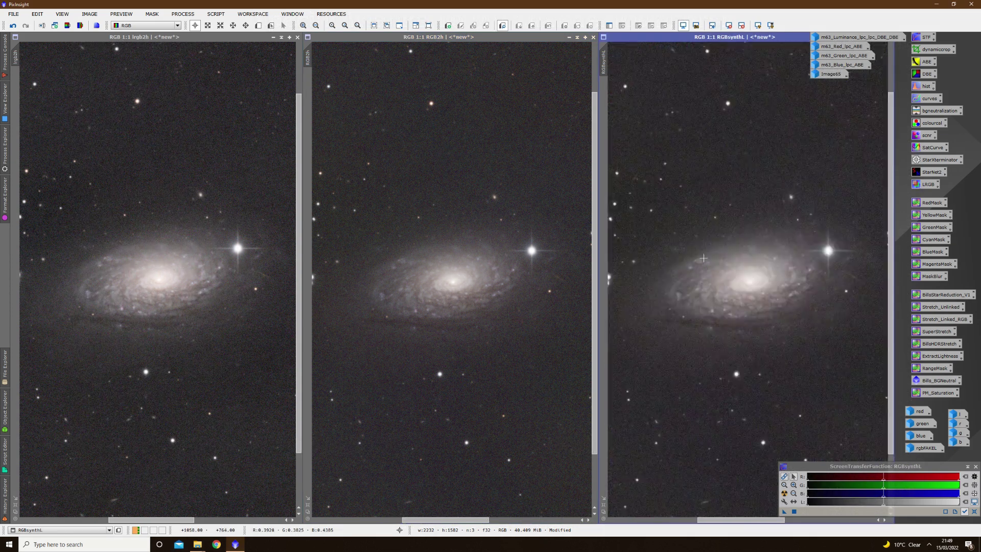